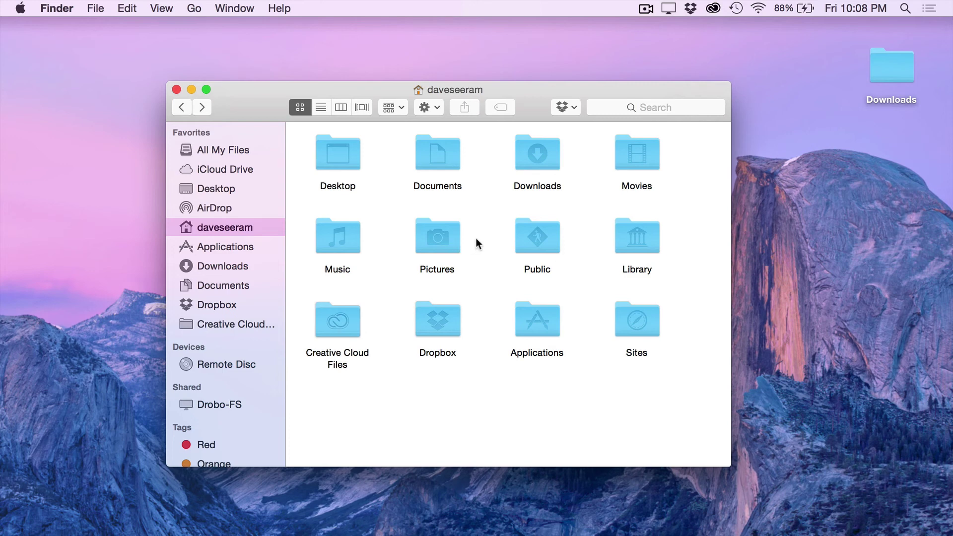
# Step: Move the PhotographyBB Artistry Actions folder from Downloads into the PS Actions folder inside Pictures, and close the Downloads window
pyautogui.doubleClick(454, 246)
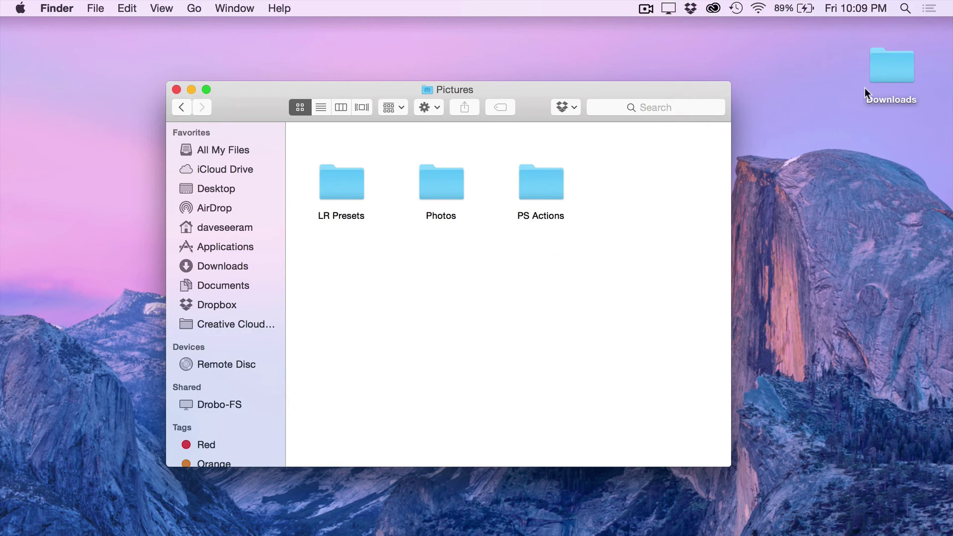
pyautogui.click(916, 79)
pyautogui.doubleClick(915, 80)
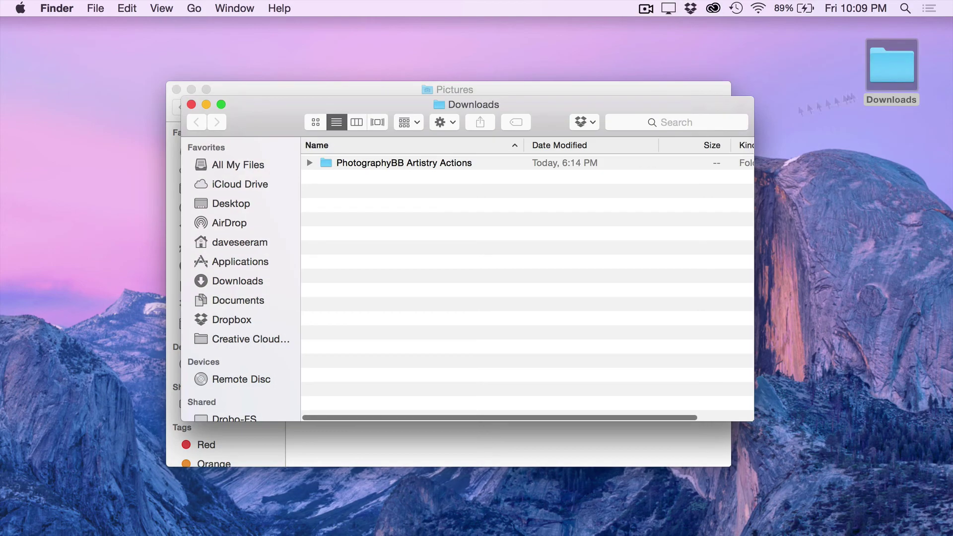
pyautogui.moveTo(573, 107); pyautogui.dragTo(789, 284)
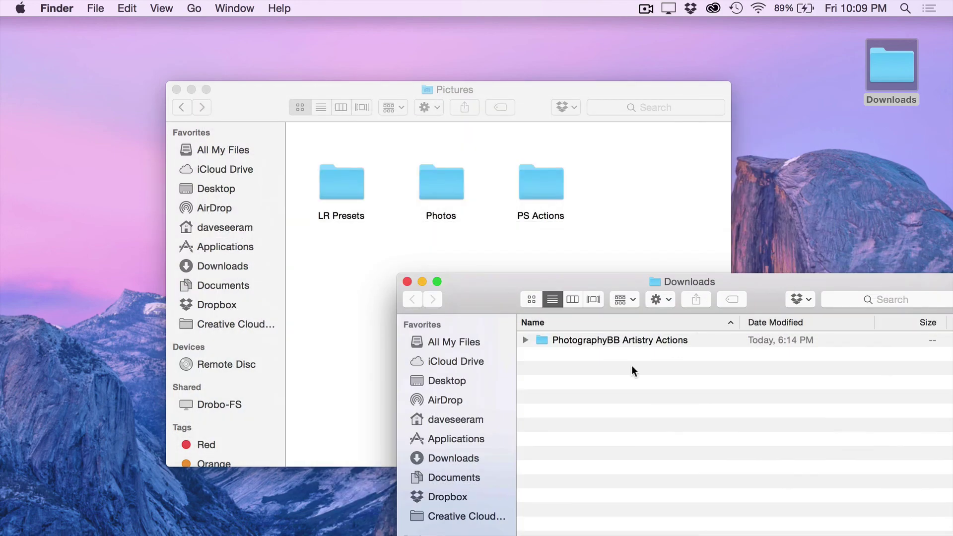
pyautogui.moveTo(620, 341); pyautogui.dragTo(532, 186)
pyautogui.click(407, 282)
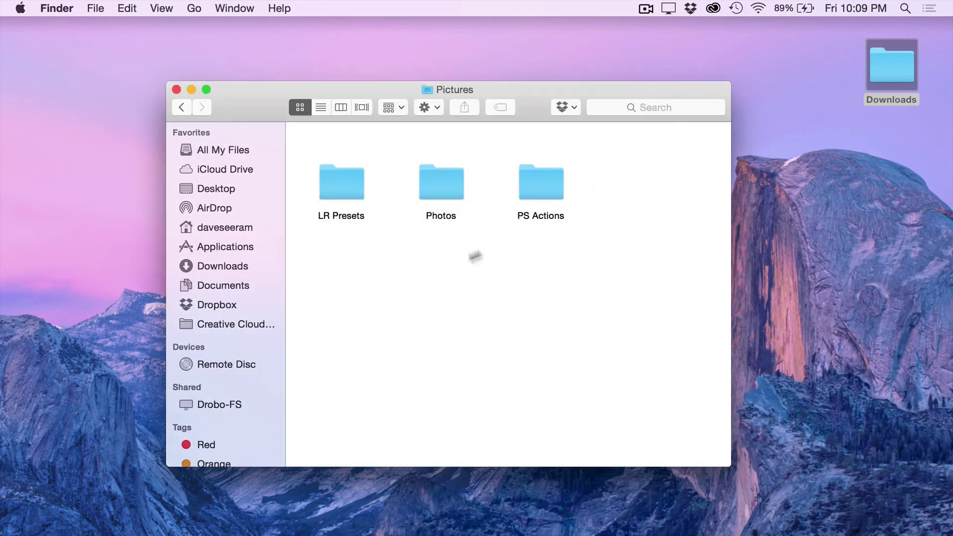
# Step: Switch to Photoshop and load the PBB Dave Seeram Illustration.atn action set, leaving the loaded set collapsed
pyautogui.hotkey('ctrl', 'Left')
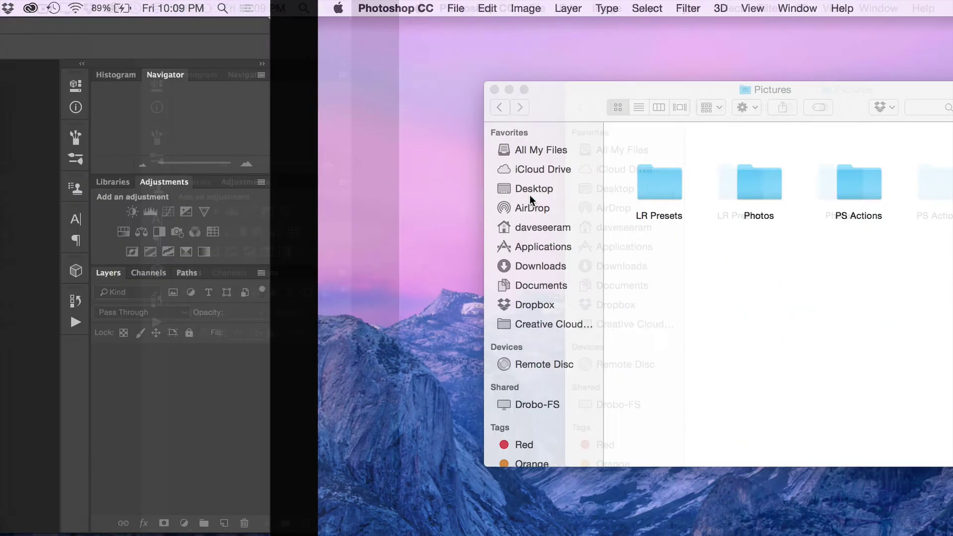
pyautogui.click(478, 7)
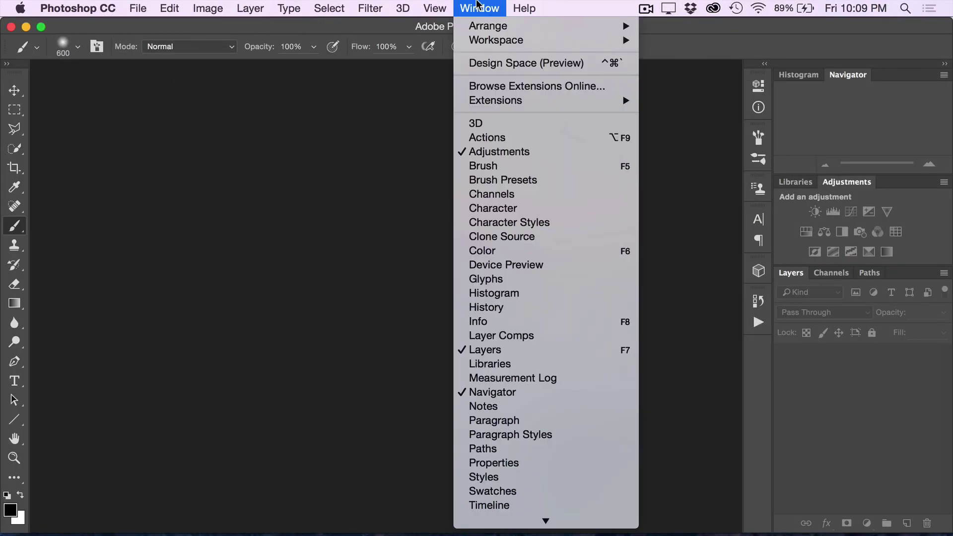
pyautogui.click(481, 139)
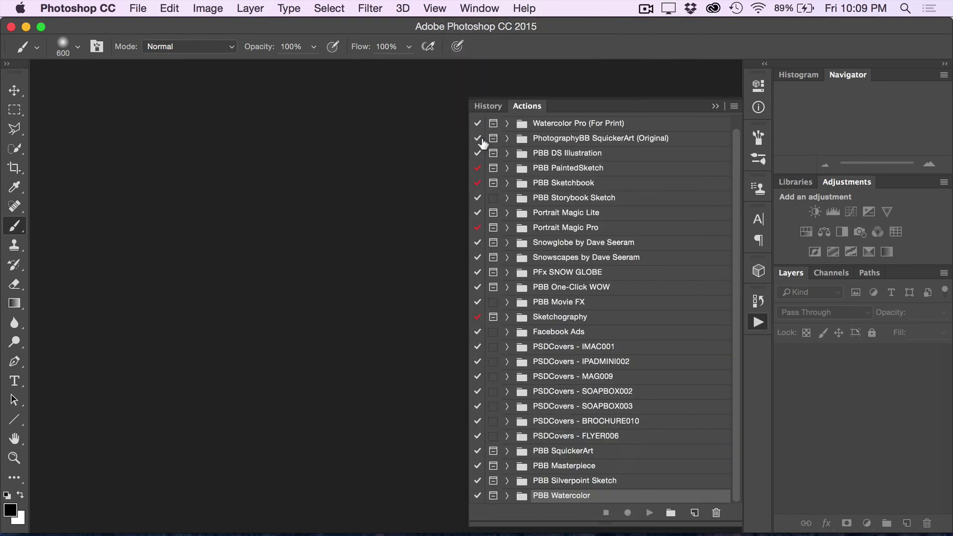
pyautogui.click(733, 106)
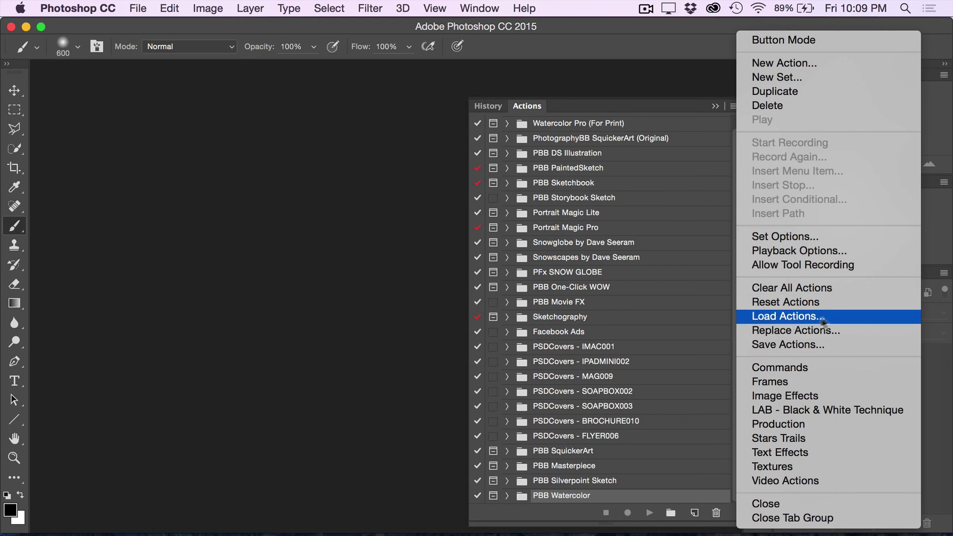
pyautogui.click(832, 315)
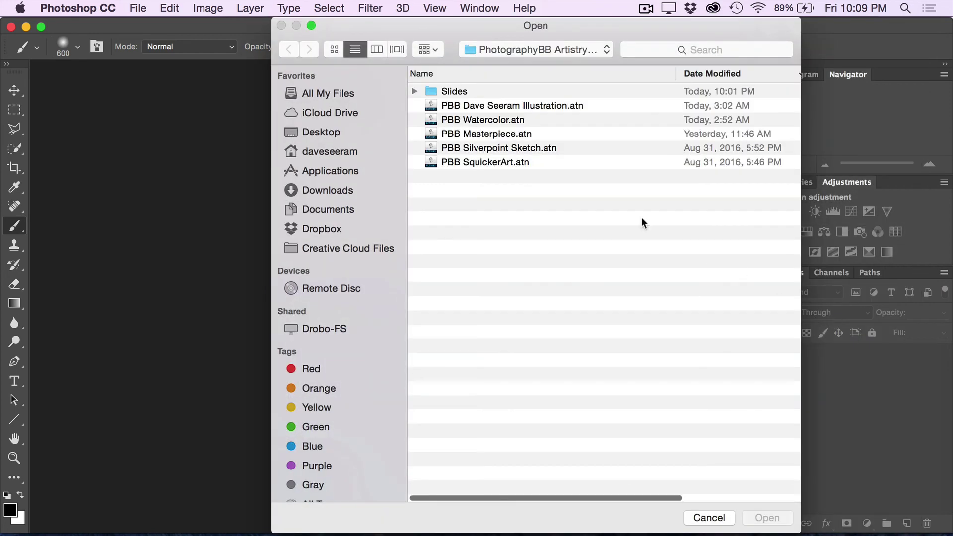
pyautogui.click(492, 107)
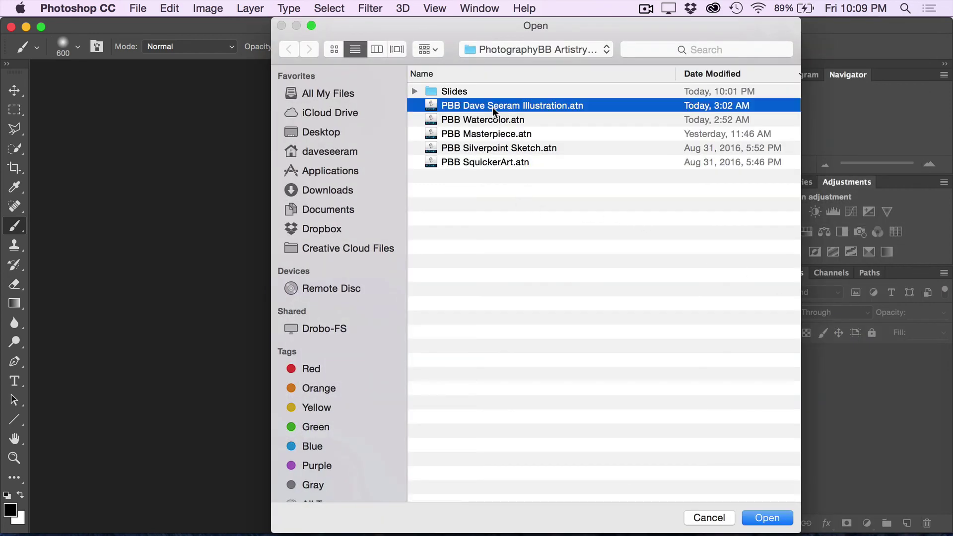
pyautogui.click(759, 518)
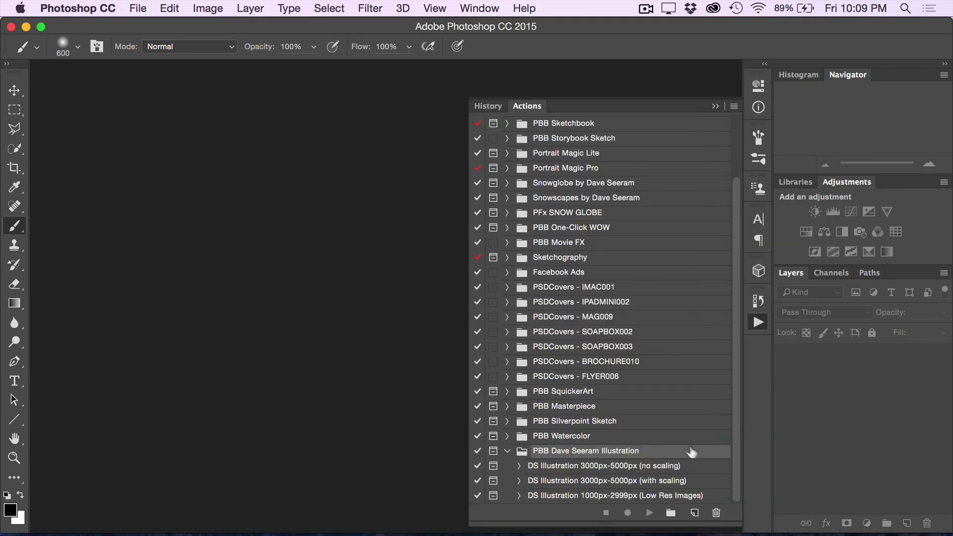
pyautogui.click(507, 453)
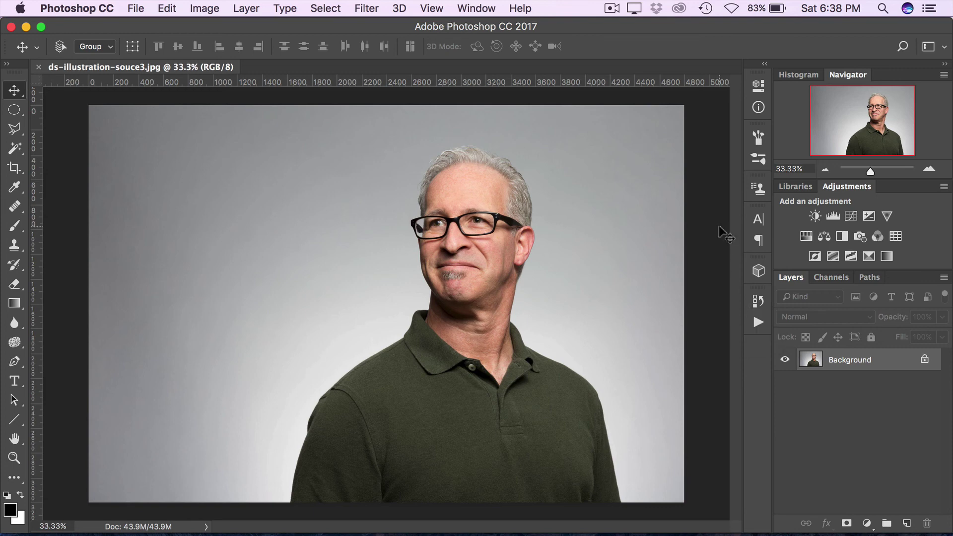
# Step: Show the action list and expand the PBB Dave Seeram Illustration set
pyautogui.click(489, 9)
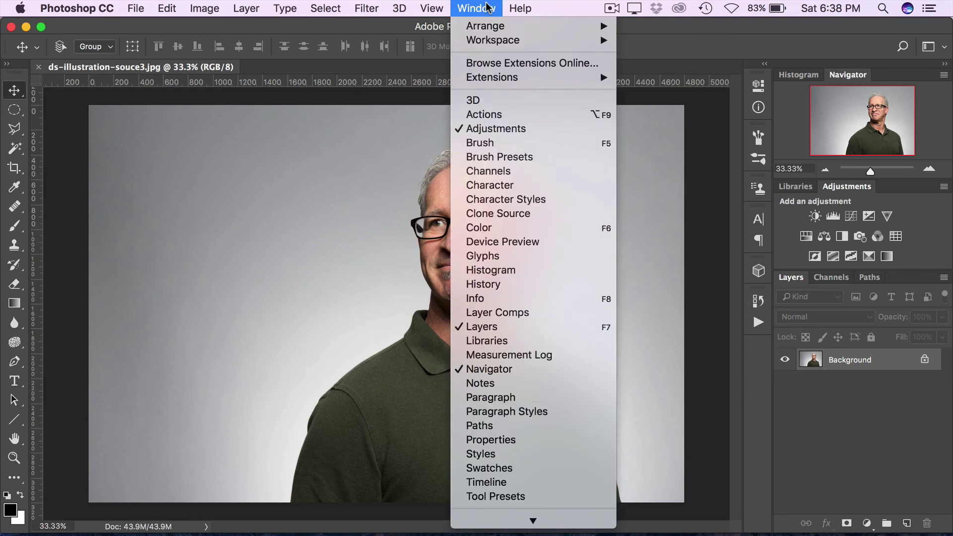
pyautogui.click(516, 116)
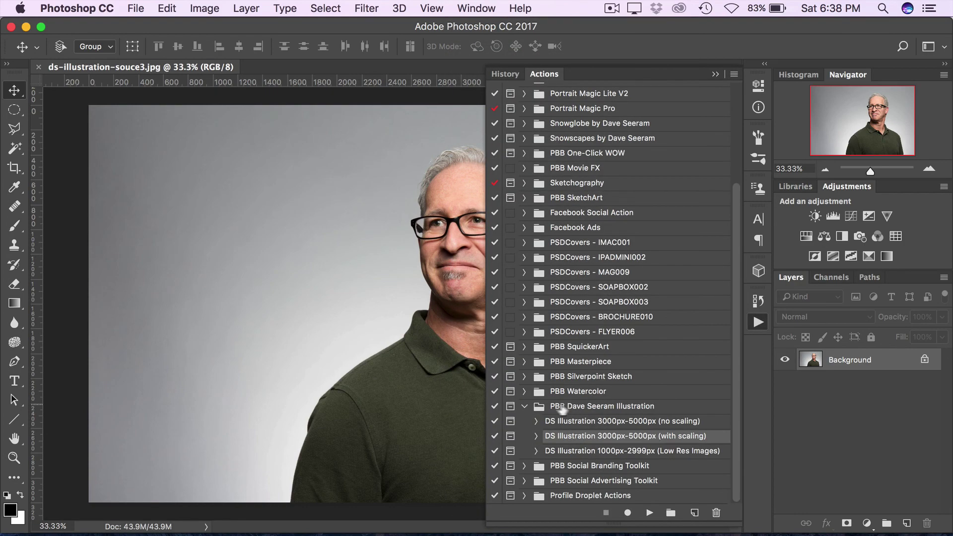
pyautogui.click(524, 405)
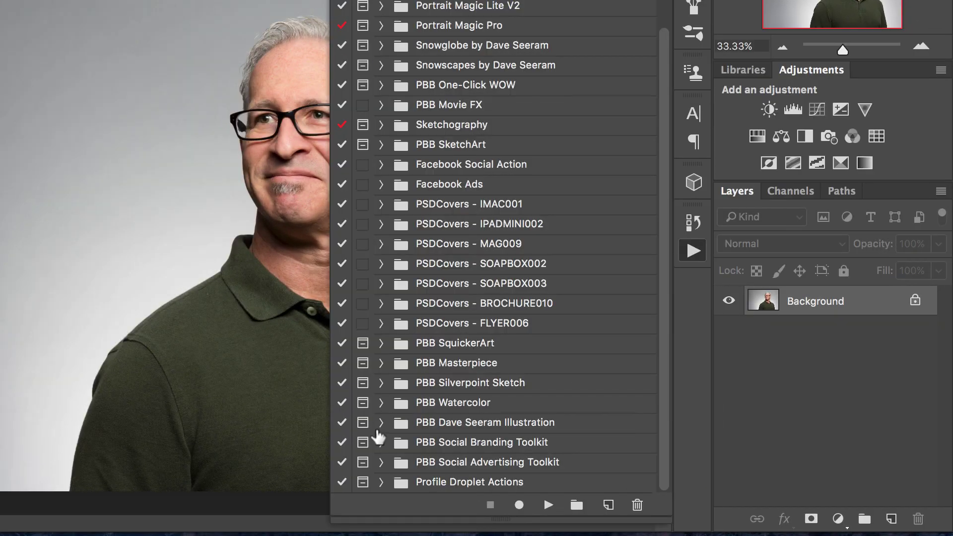
pyautogui.click(381, 422)
pyautogui.scroll(-3, 425, 448)
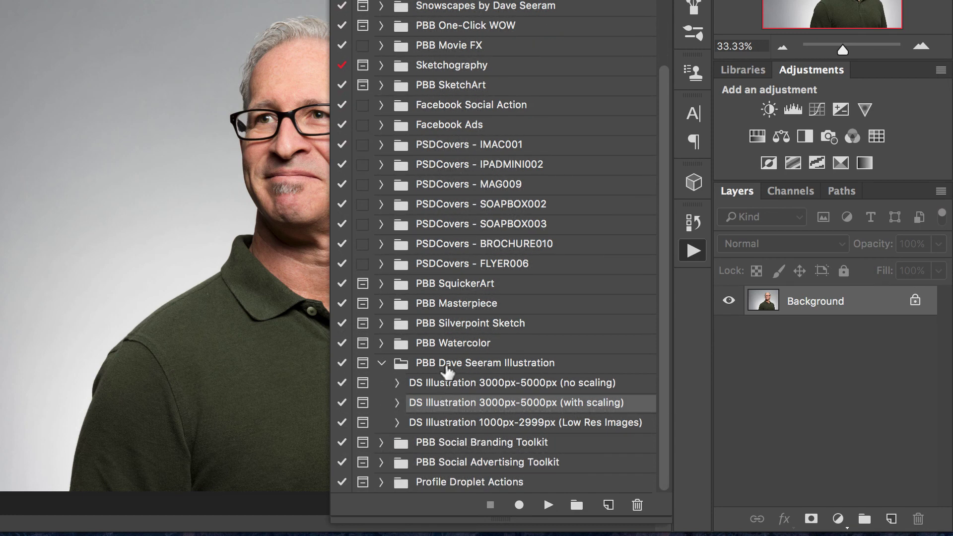
# Step: Go through the DS Illustration variants: 3000px-5000px with no scaling, with scaling, and 1000px-2999px for low-res images
pyautogui.click(428, 384)
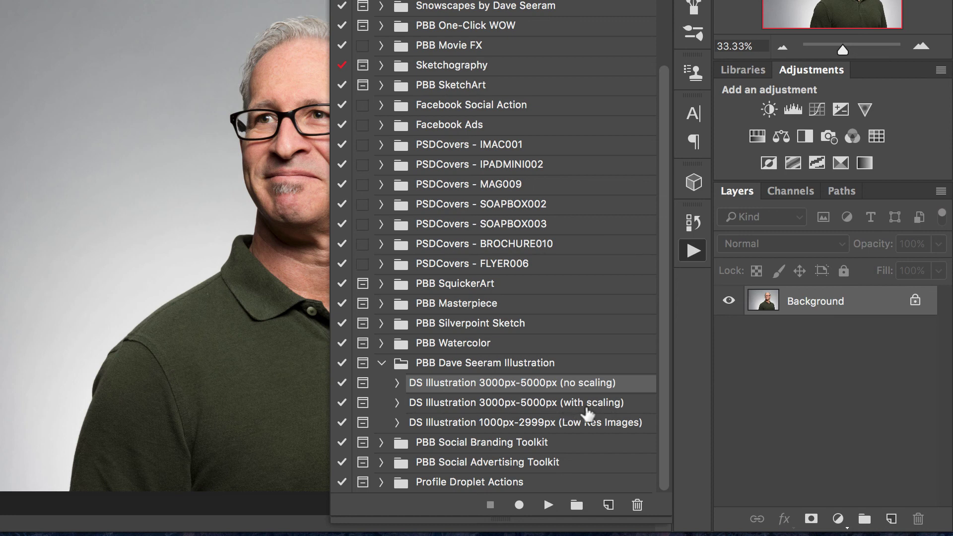
pyautogui.click(619, 411)
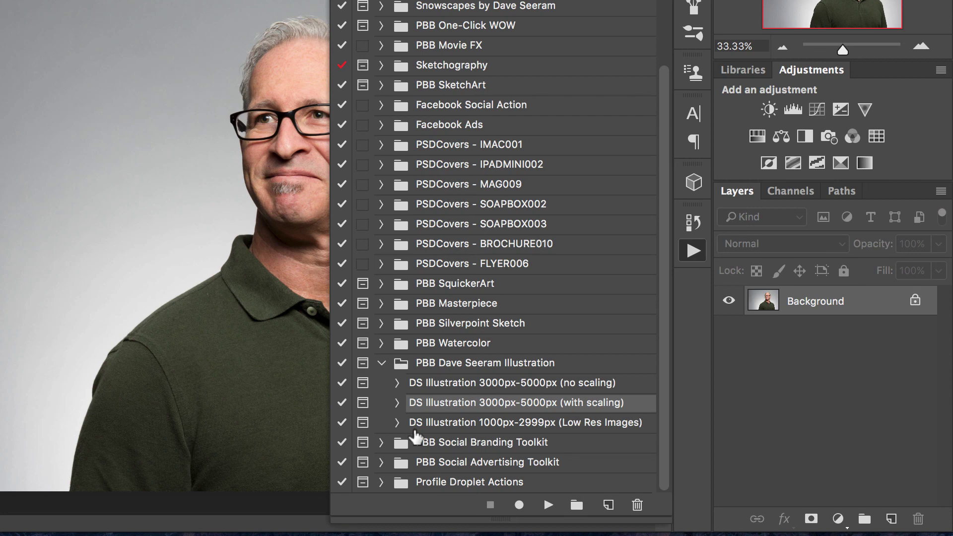
pyautogui.click(412, 425)
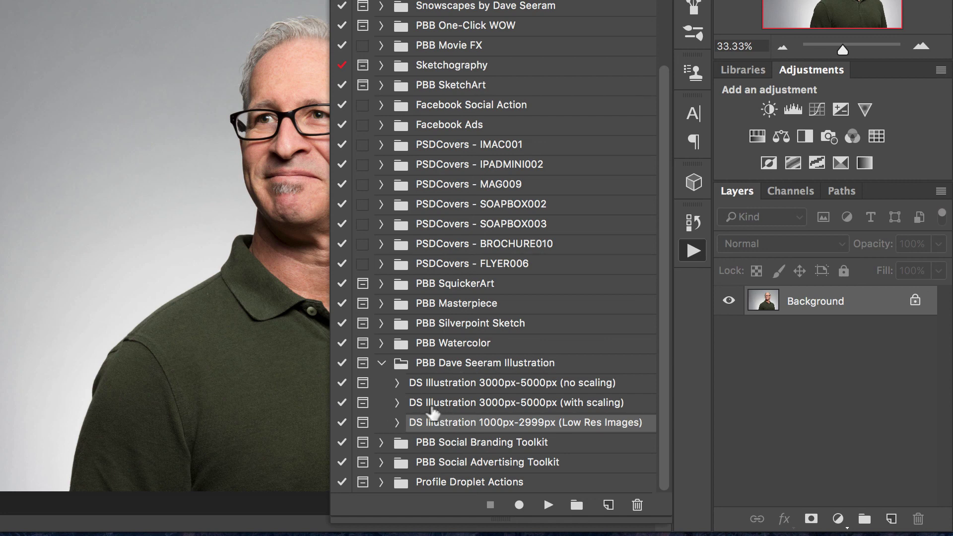
# Step: Run the DS Illustration 3000px-5000px (with scaling) action on the portrait, dismiss its completion message and collapse the action list
pyautogui.click(537, 406)
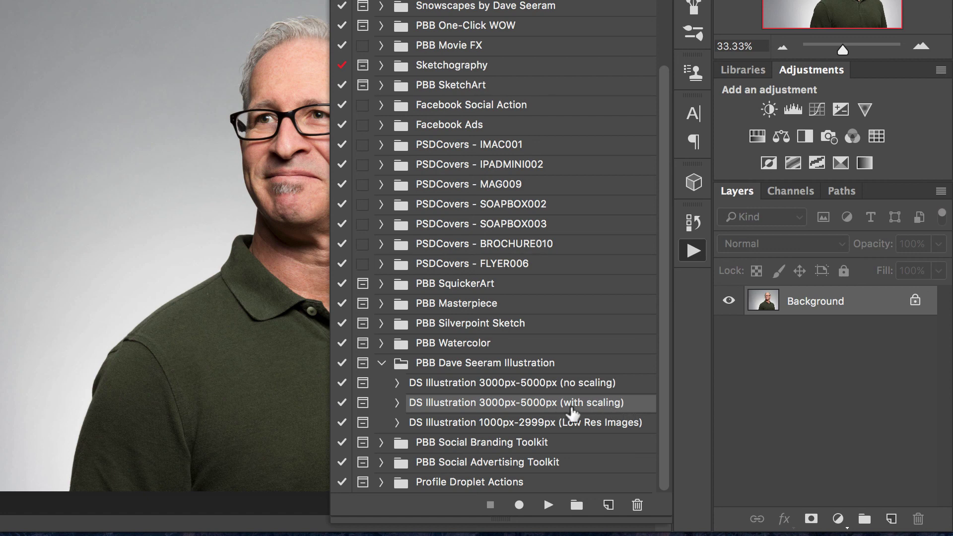
pyautogui.click(549, 506)
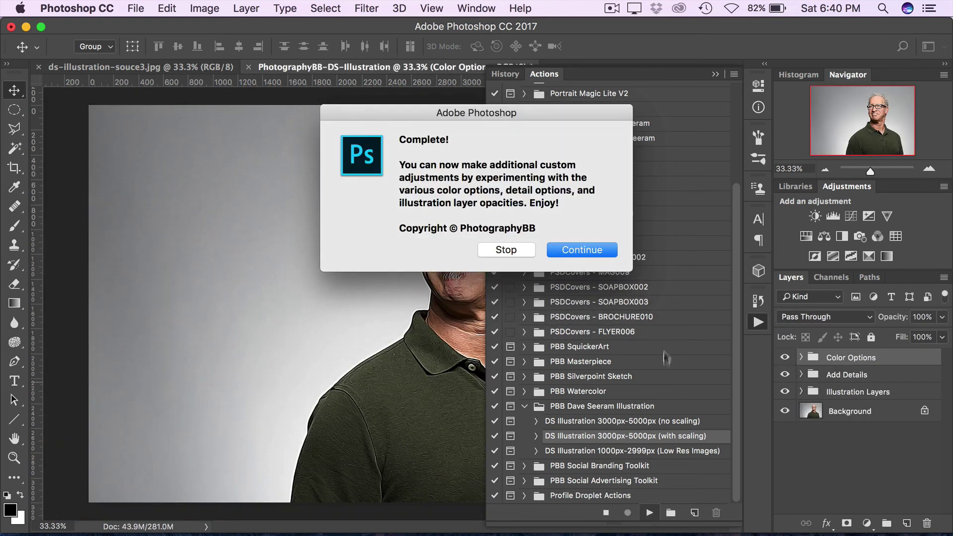
pyautogui.click(596, 251)
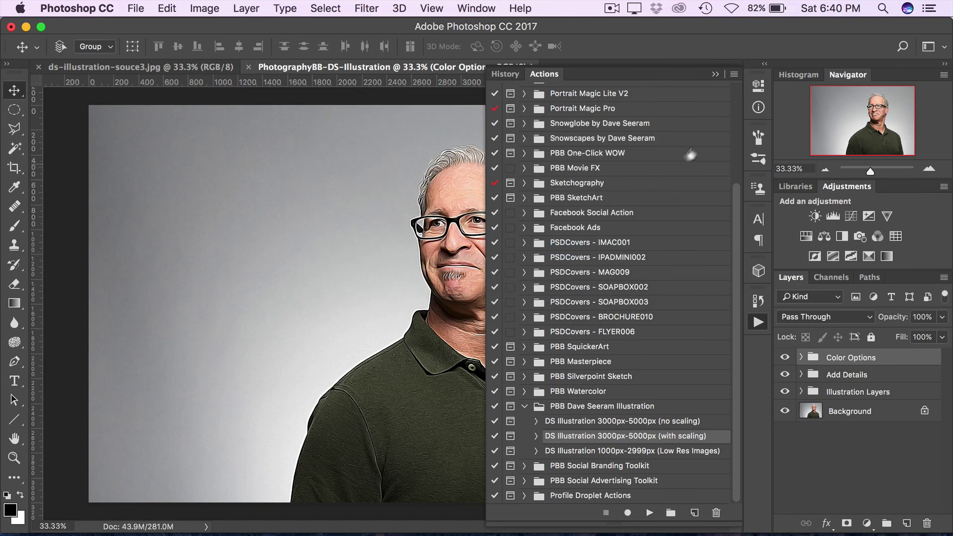
pyautogui.click(715, 74)
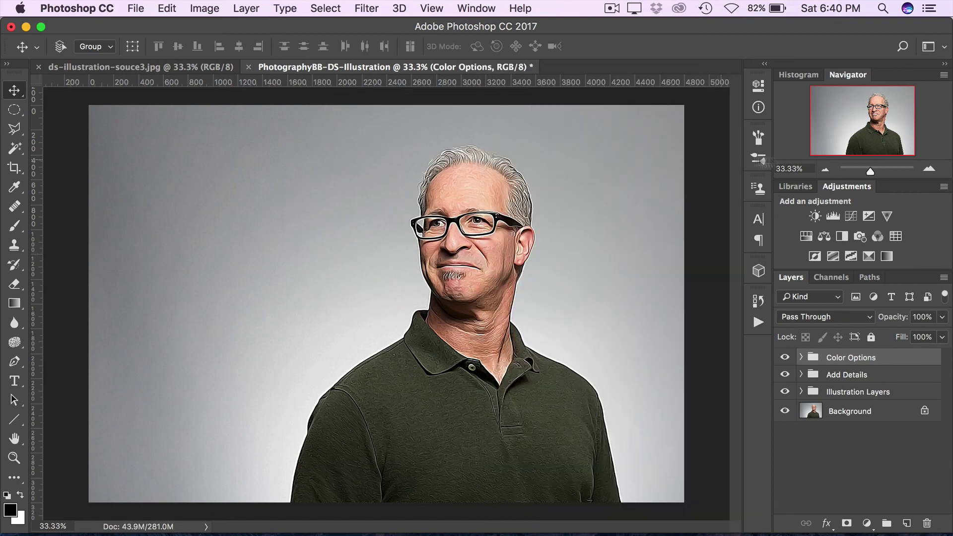
# Step: Compare the illustration effect with the original Background photo on the man's face at 100% magnification
pyautogui.moveTo(865, 174); pyautogui.dragTo(867, 175)
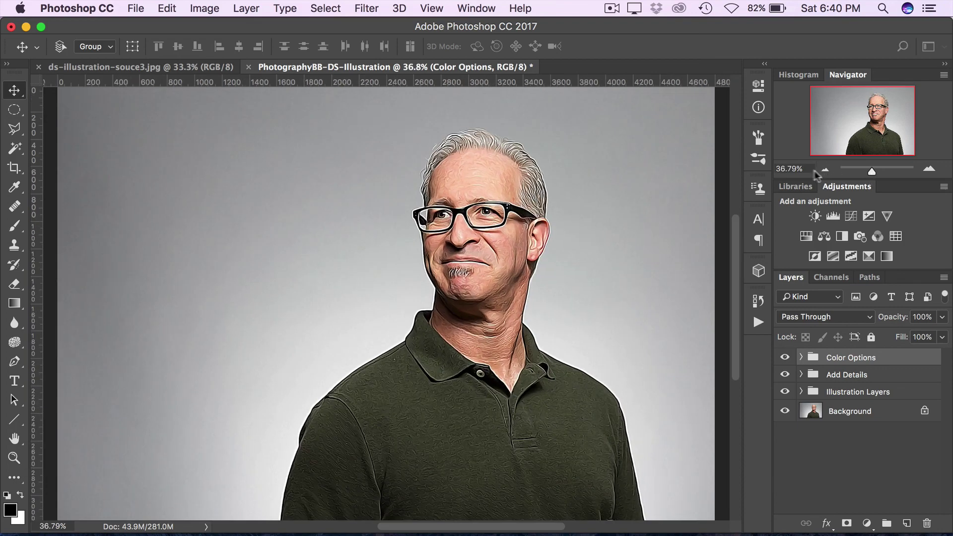
pyautogui.click(789, 168)
pyautogui.write('100')
pyautogui.press('Return')
pyautogui.moveTo(852, 125); pyautogui.dragTo(870, 112)
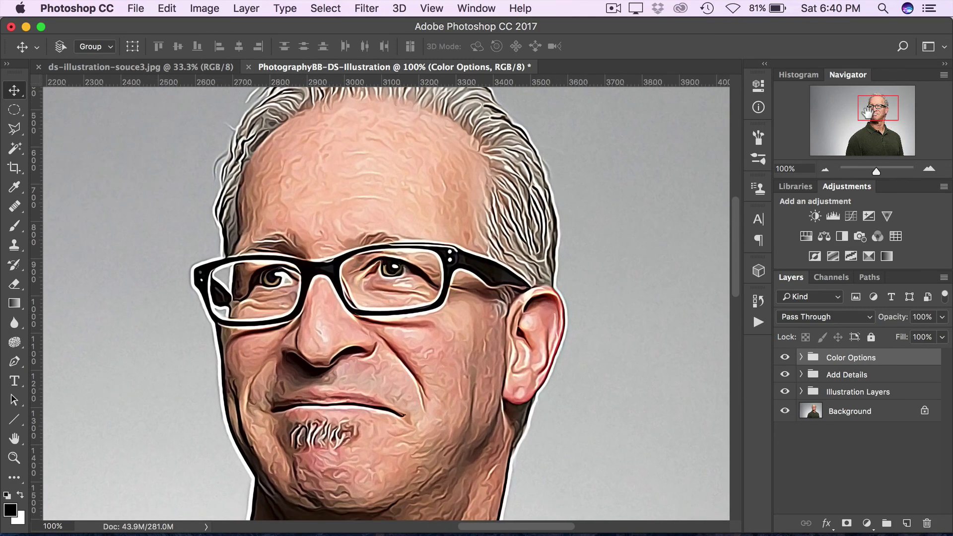
pyautogui.keyDown('alt'); pyautogui.click(784, 412); pyautogui.keyUp('alt')
pyautogui.keyDown('alt'); pyautogui.click(784, 412); pyautogui.keyUp('alt')
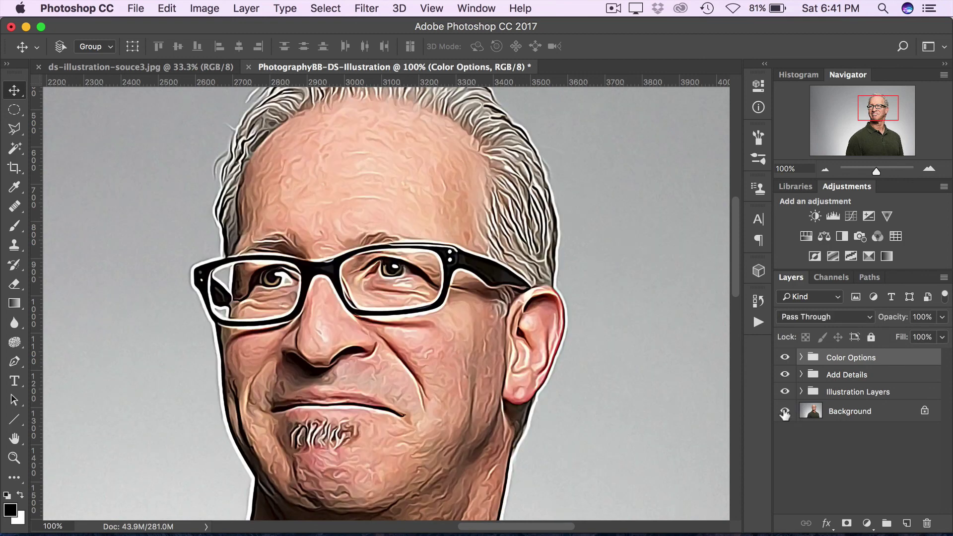
pyautogui.keyDown('alt'); pyautogui.click(784, 412); pyautogui.keyUp('alt')
pyautogui.keyDown('alt'); pyautogui.click(784, 412); pyautogui.keyUp('alt')
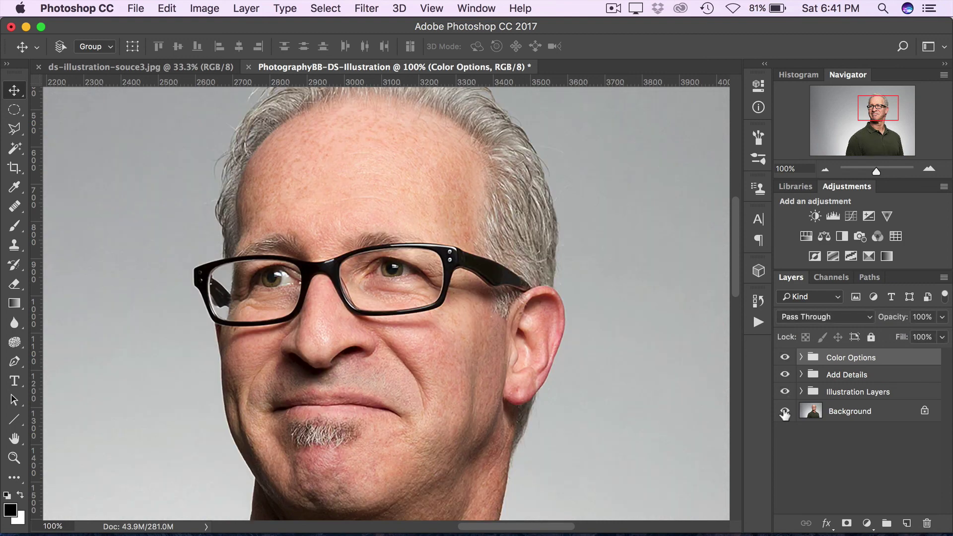
pyautogui.keyDown('alt'); pyautogui.click(784, 412); pyautogui.keyUp('alt')
pyautogui.keyDown('alt'); pyautogui.click(784, 411); pyautogui.keyUp('alt')
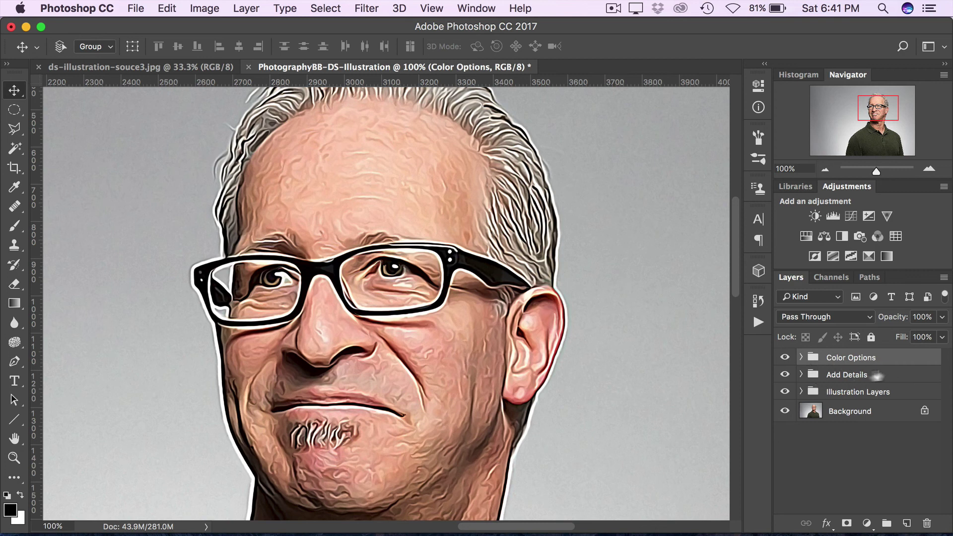
# Step: Expand the Color Options group and preview Black & White and Color Options 1, 2, 3 and 5 one at a time
pyautogui.click(800, 357)
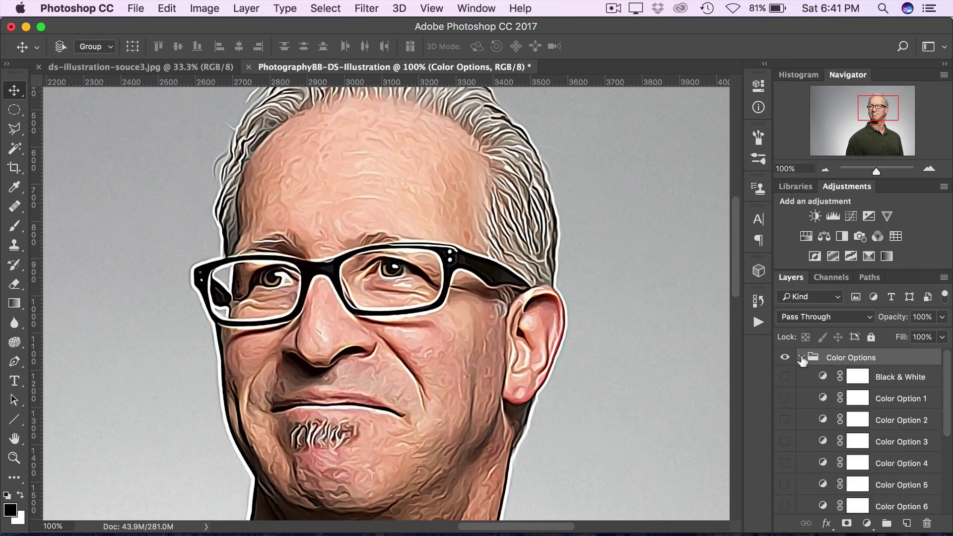
pyautogui.click(784, 377)
pyautogui.click(784, 377)
pyautogui.click(783, 399)
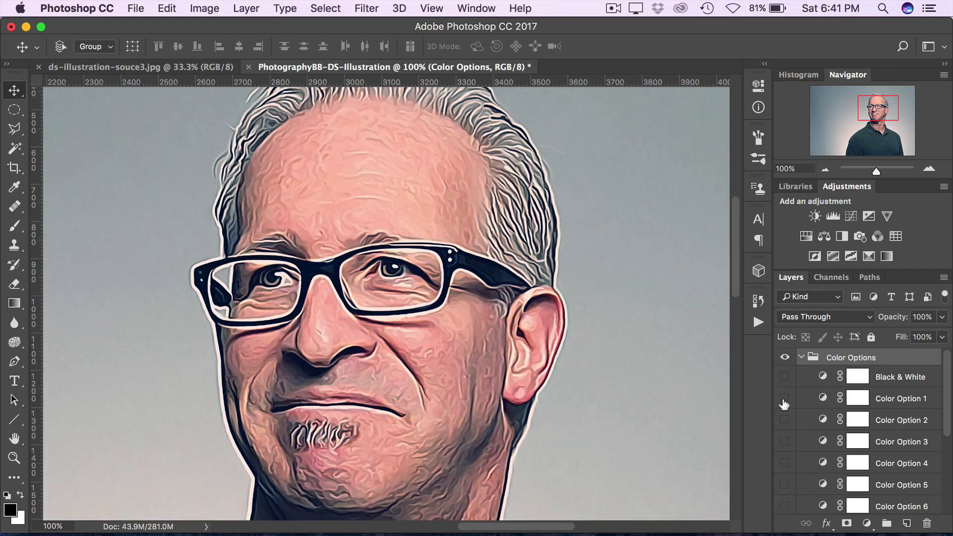
pyautogui.click(784, 399)
pyautogui.click(784, 420)
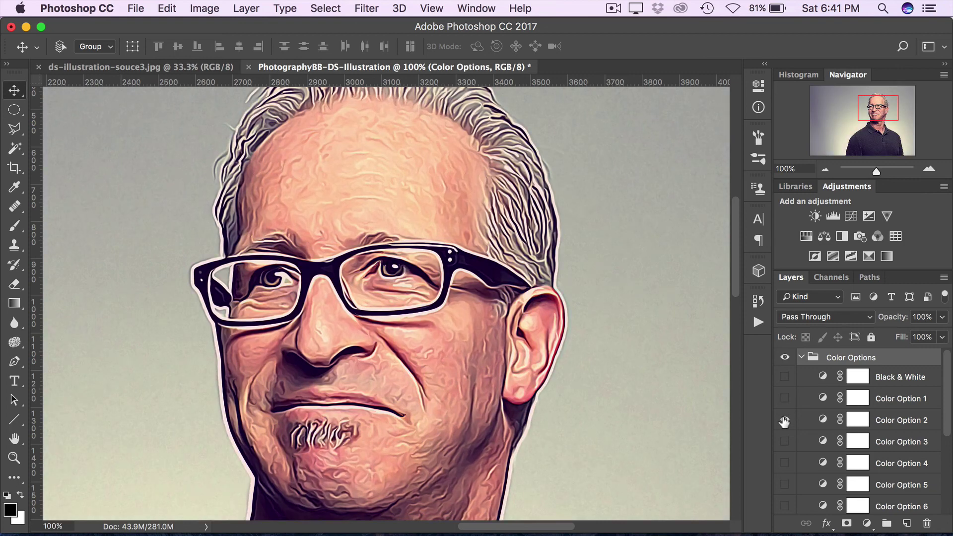
pyautogui.click(784, 421)
pyautogui.click(783, 442)
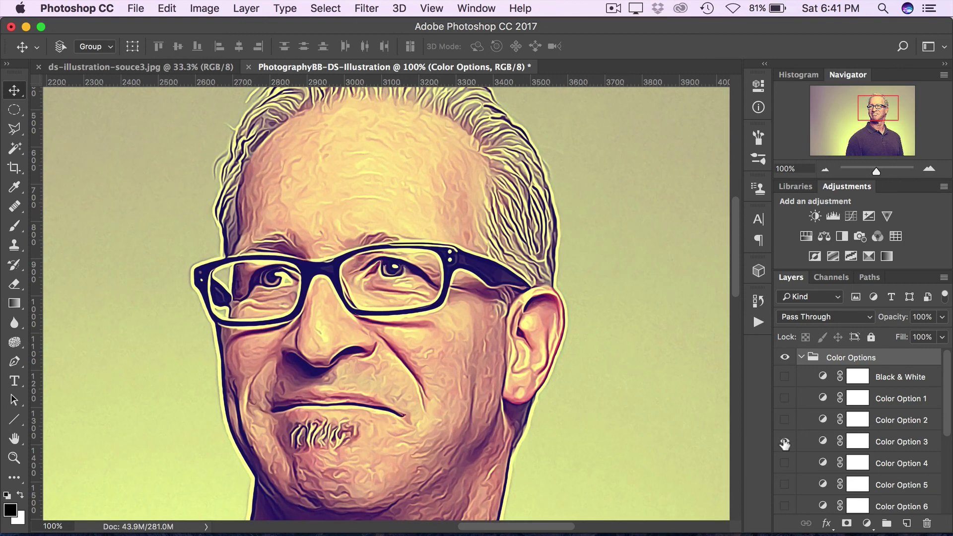
pyautogui.click(784, 442)
pyautogui.click(784, 484)
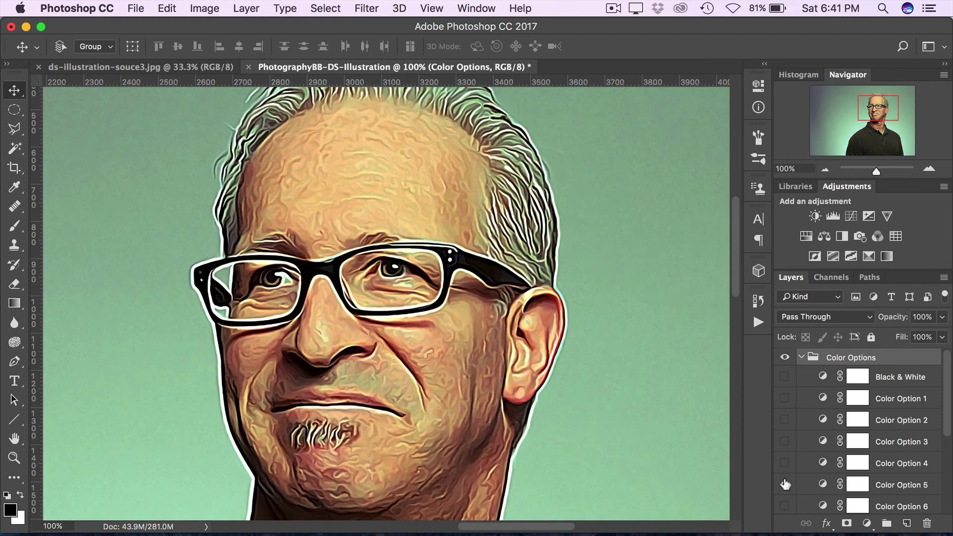
pyautogui.click(784, 484)
pyautogui.scroll(-3, 844, 483)
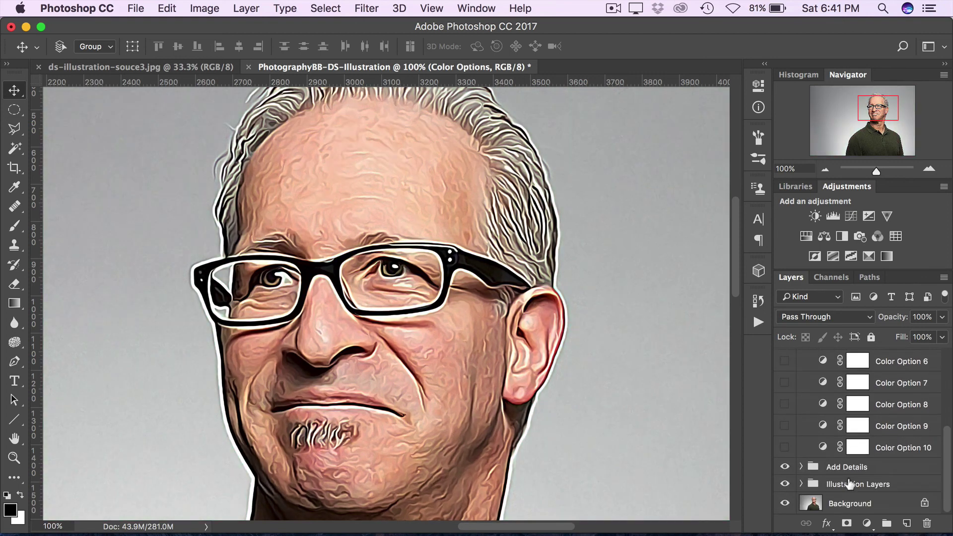
pyautogui.scroll(3, 848, 484)
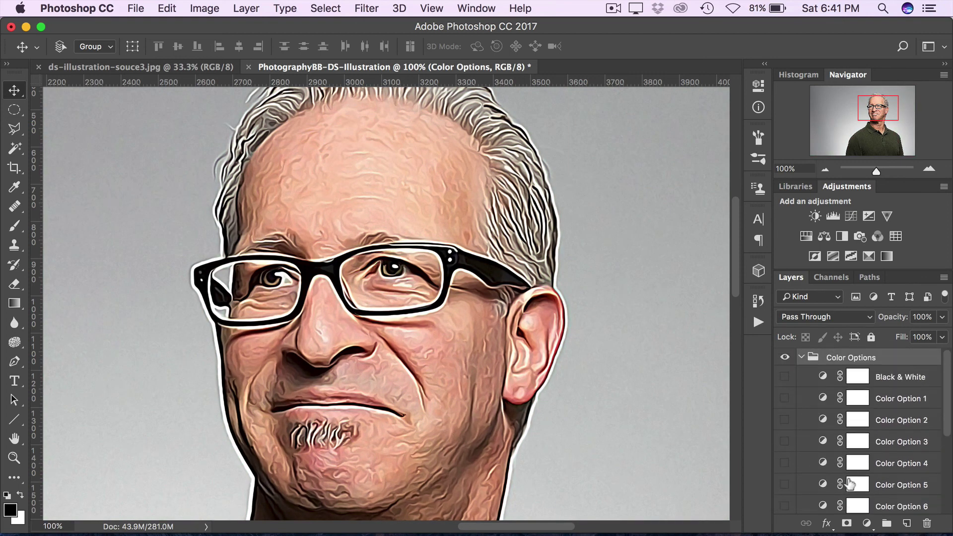
# Step: Collapse the Color Options group, then preview the Fine, Medium and Large Details layers in the Add Details group, hiding all three again and collapsing it
pyautogui.click(800, 358)
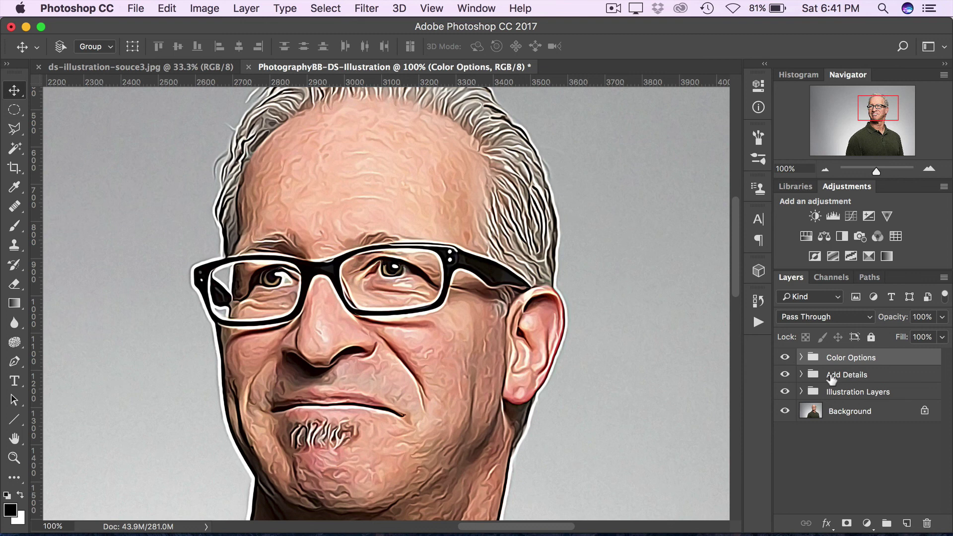
pyautogui.click(806, 377)
pyautogui.click(801, 375)
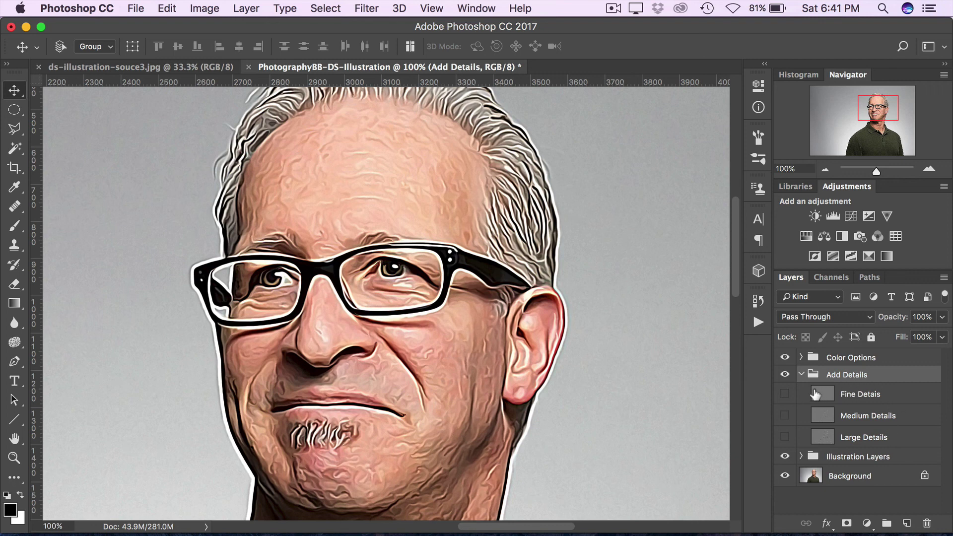
pyautogui.click(784, 395)
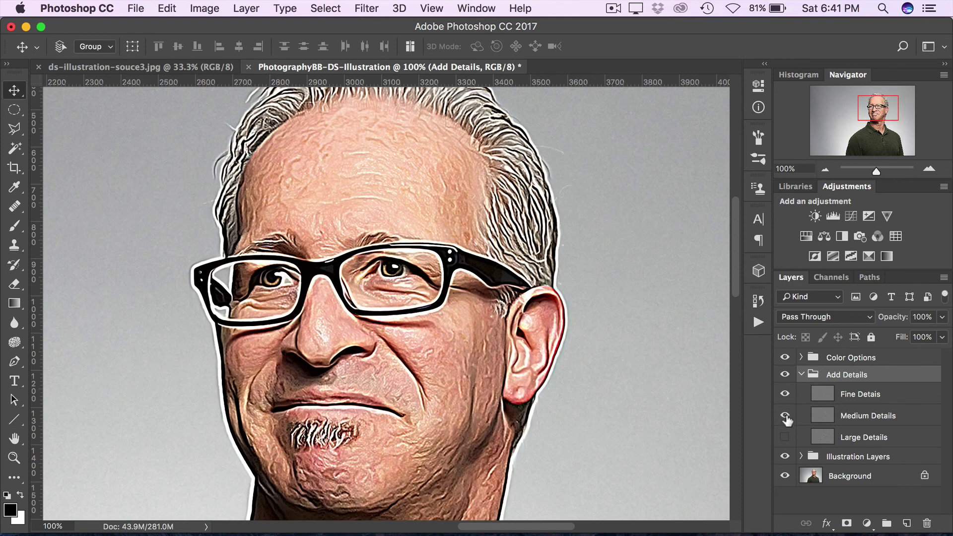
pyautogui.click(785, 437)
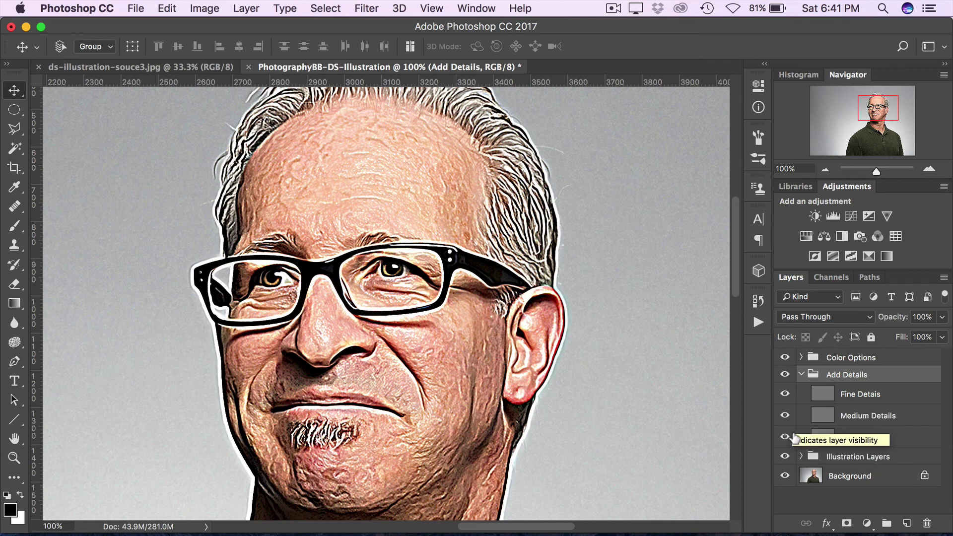
pyautogui.click(784, 393)
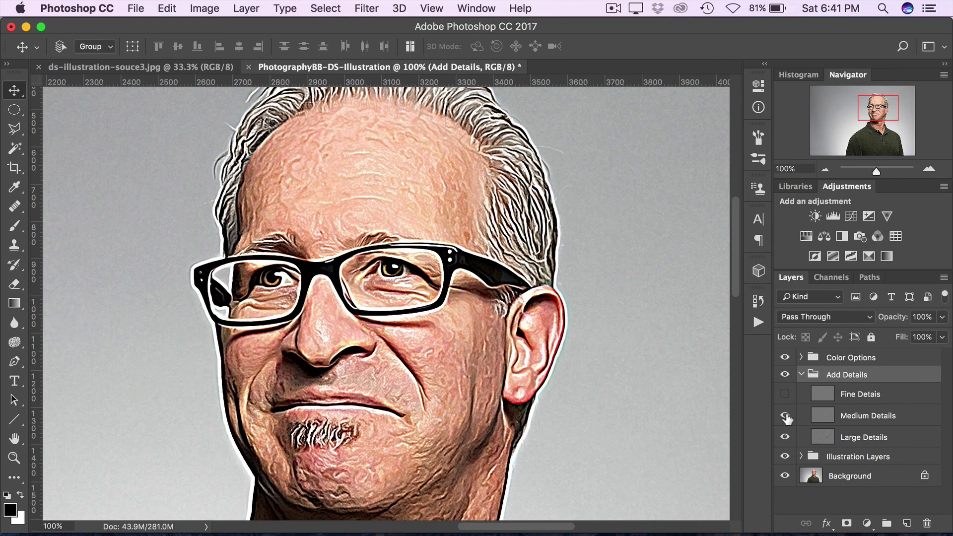
pyautogui.click(785, 417)
pyautogui.click(784, 437)
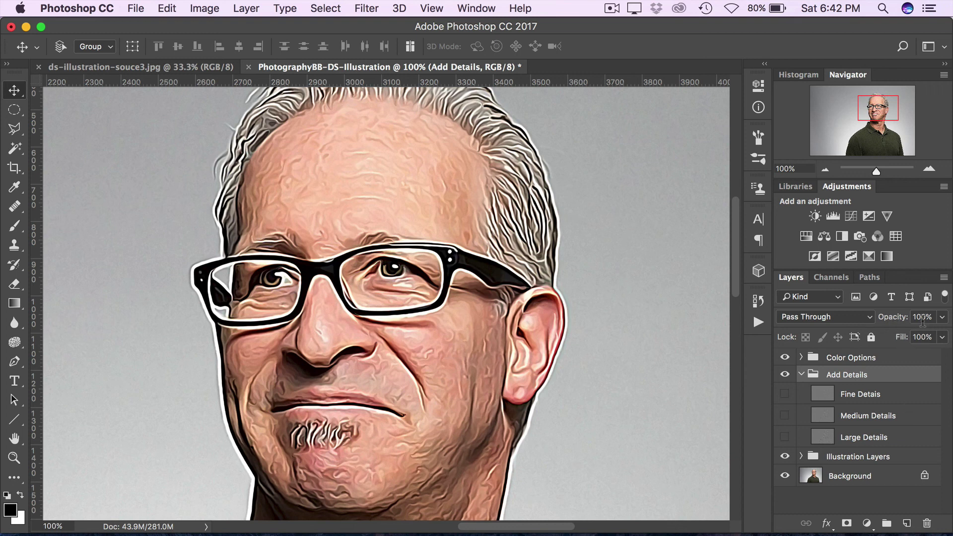
pyautogui.click(801, 374)
# Step: Expand the Illustration Layers group and set the Soften Illustration Opacity layer's opacity to 100%
pyautogui.click(851, 394)
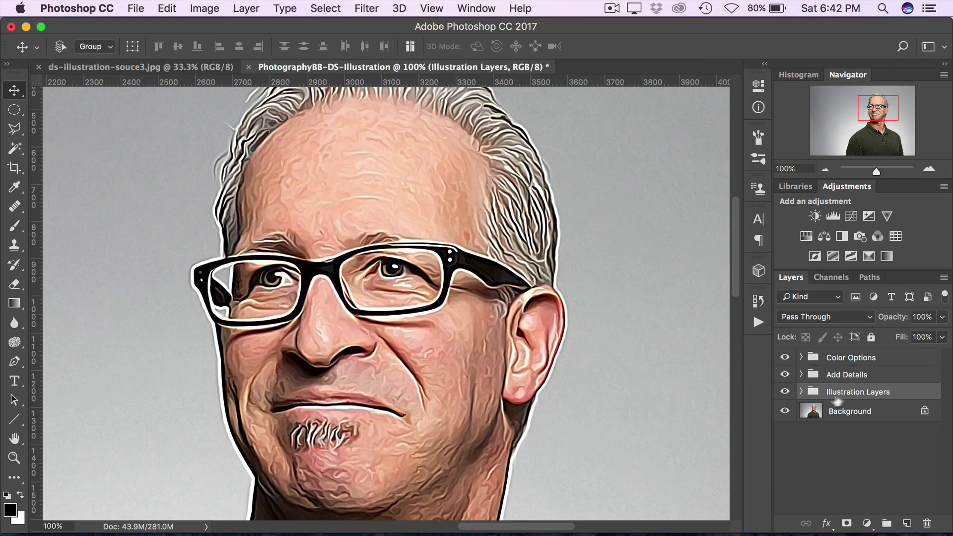
pyautogui.click(801, 391)
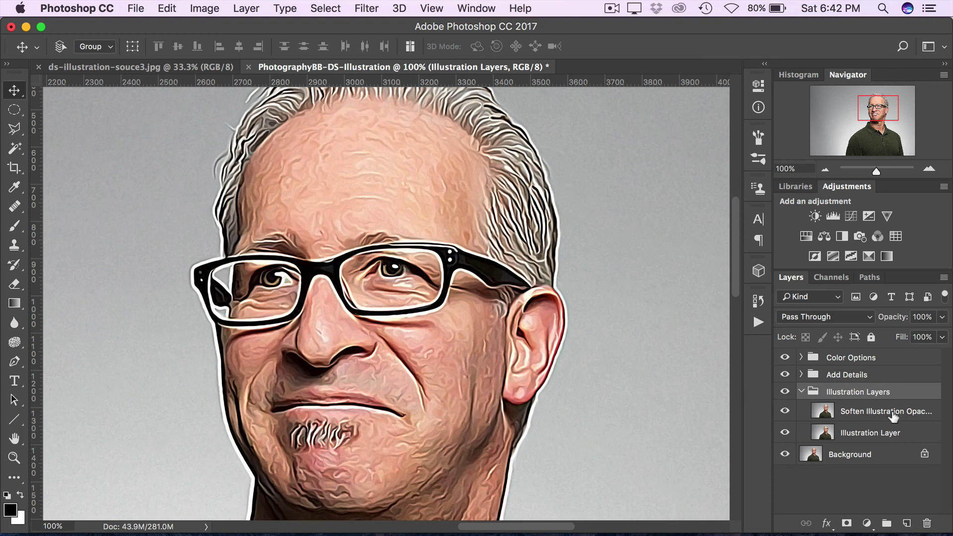
pyautogui.click(826, 415)
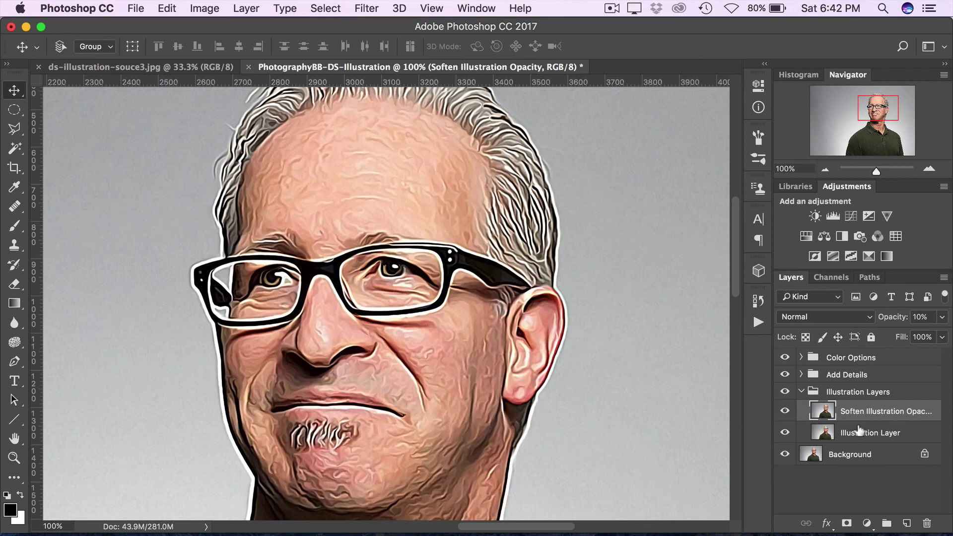
pyautogui.click(942, 316)
pyautogui.moveTo(879, 333); pyautogui.dragTo(950, 340)
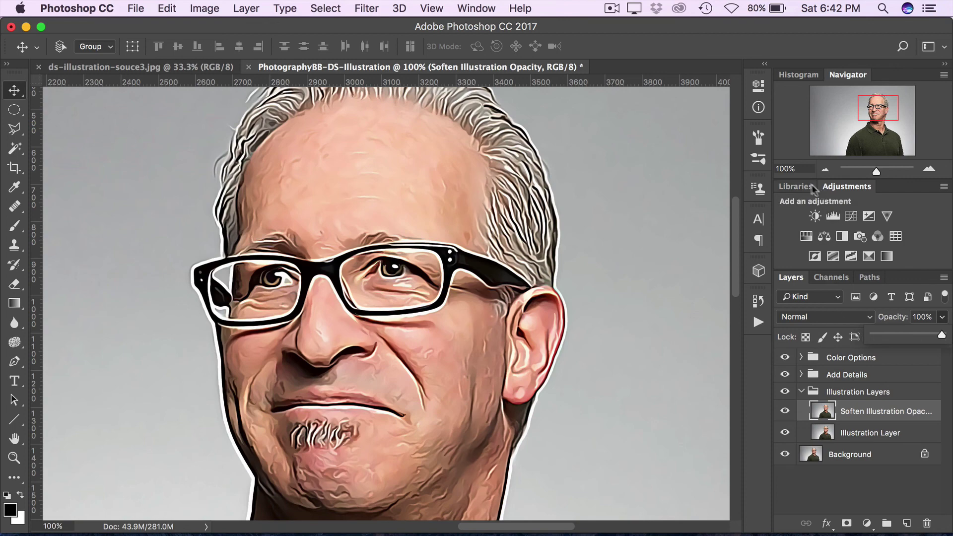
# Step: Compare the man's face at 125% magnification with the Soften Illustration Opacity layer hidden and shown, leaving the layer visible
pyautogui.click(787, 168)
pyautogui.write('125')
pyautogui.press('Return')
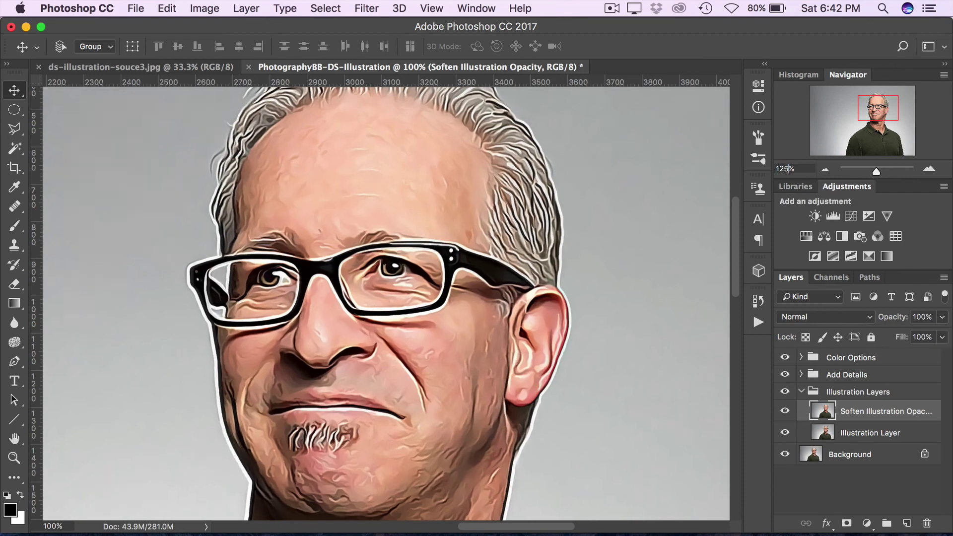
pyautogui.click(785, 412)
pyautogui.click(785, 411)
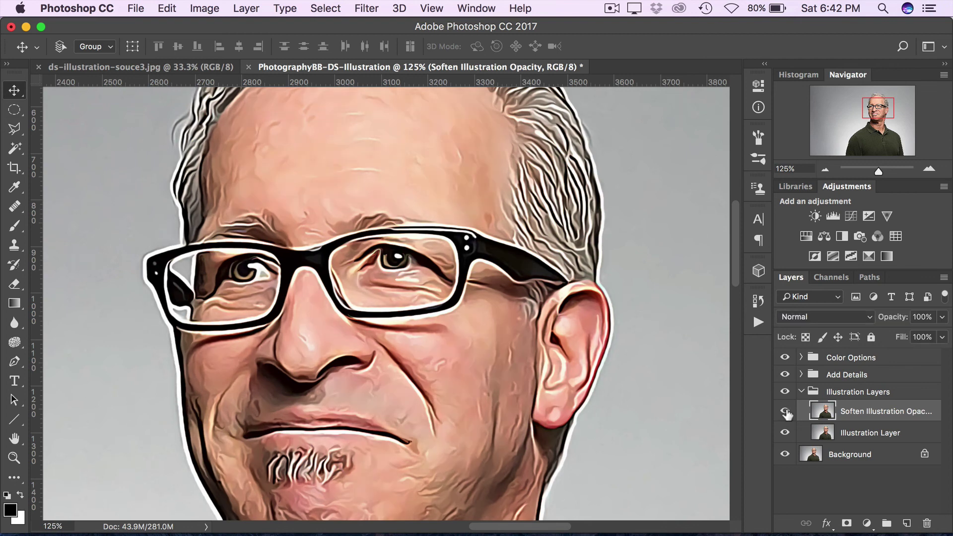
pyautogui.click(785, 411)
pyautogui.click(785, 411)
pyautogui.click(785, 412)
pyautogui.click(785, 412)
# Step: Return the portrait to 50% magnification, collapse the Illustration Layers group and deselect all layers
pyautogui.press('super+minus')
pyautogui.press('super+minus')
pyautogui.press('super+minus')
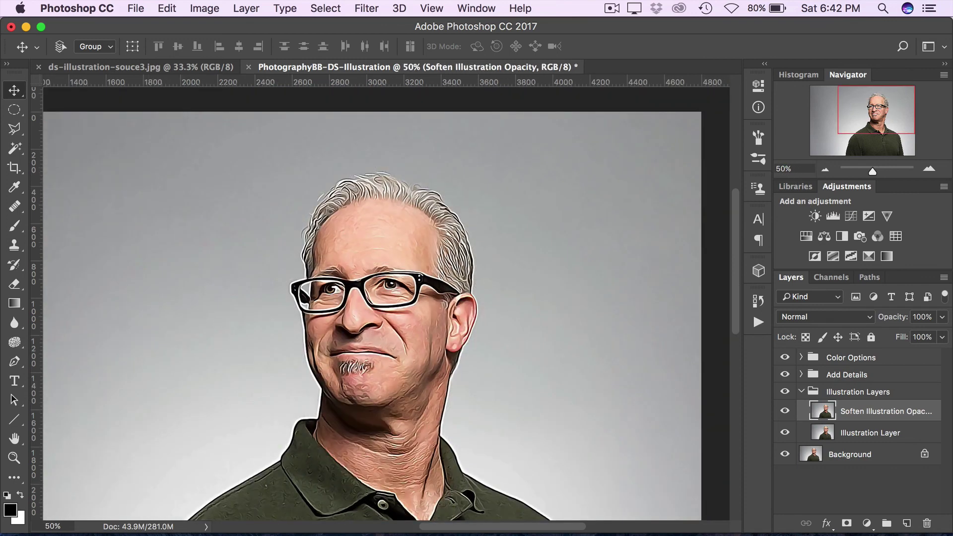
pyautogui.click(801, 392)
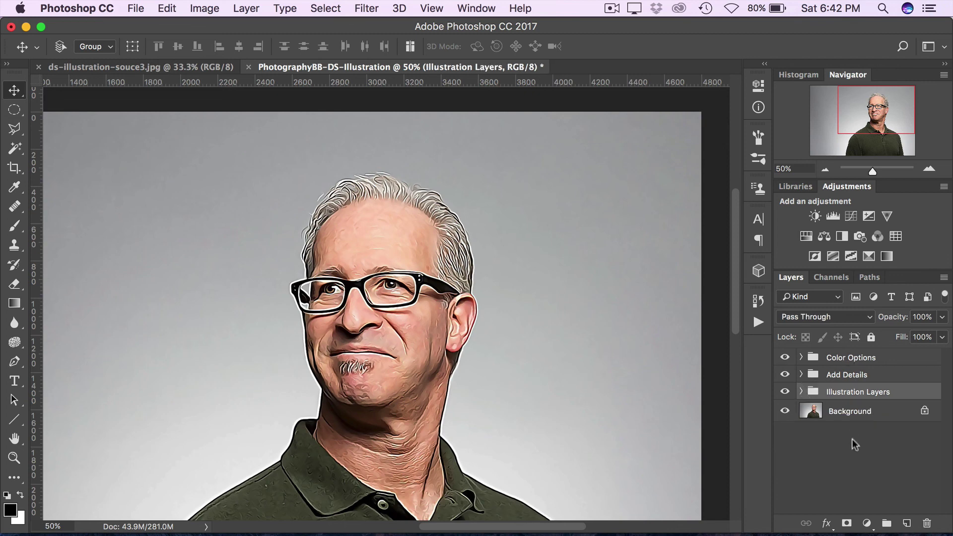
pyautogui.click(852, 445)
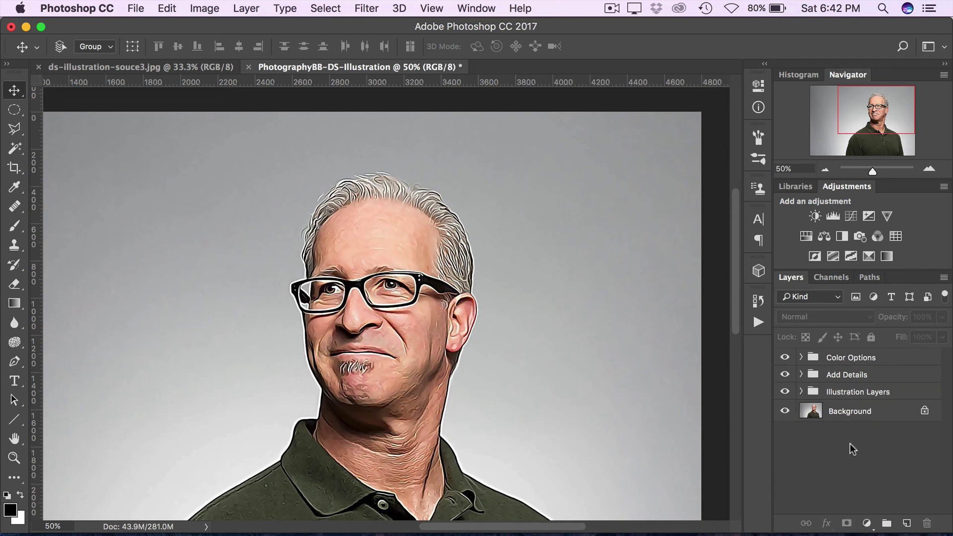